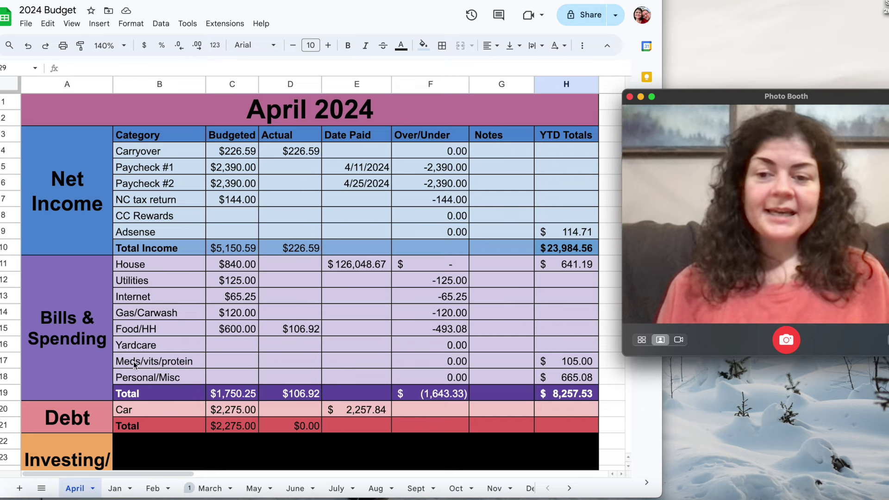
Step: Enter 125 as the Meds/vits/protein budget in C17, making budgeted bills and spending $1,875.25
left_click(219, 362)
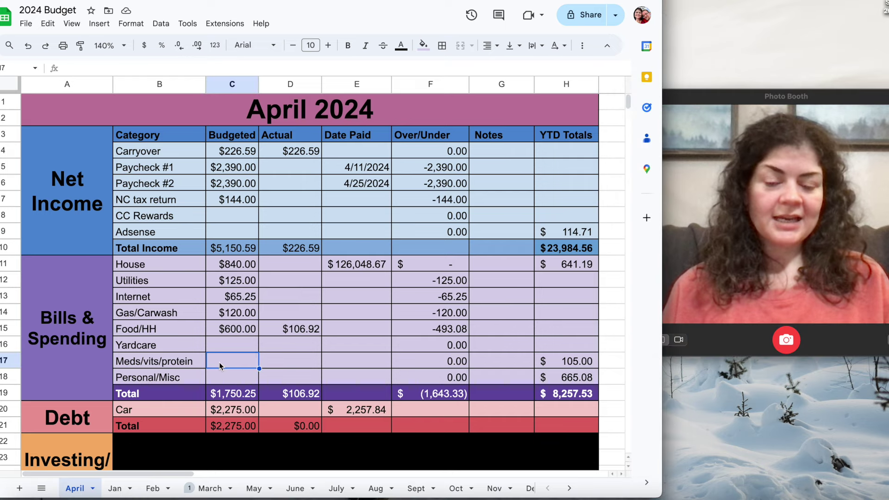
type("1")
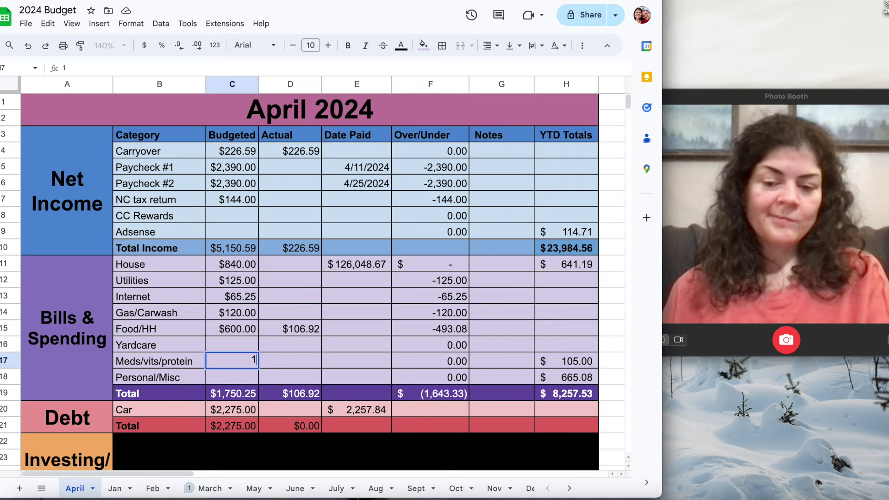
type("2")
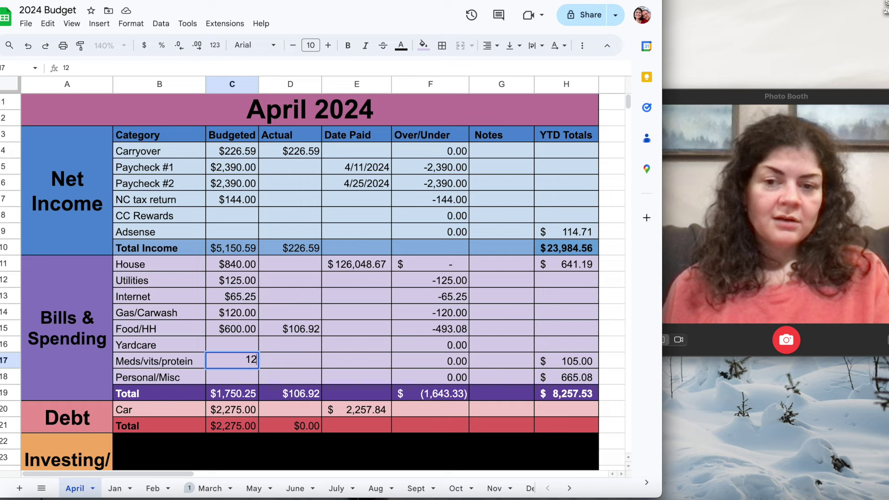
type("5")
left_click(222, 351)
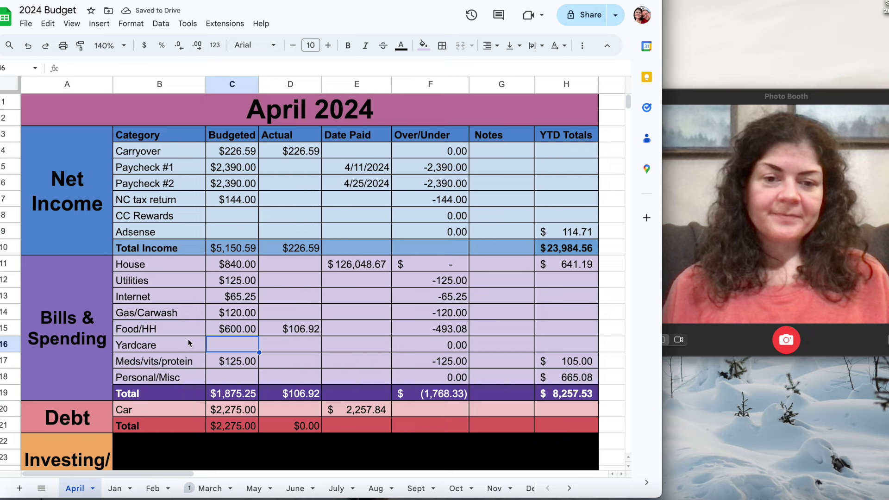
left_click(686, 278)
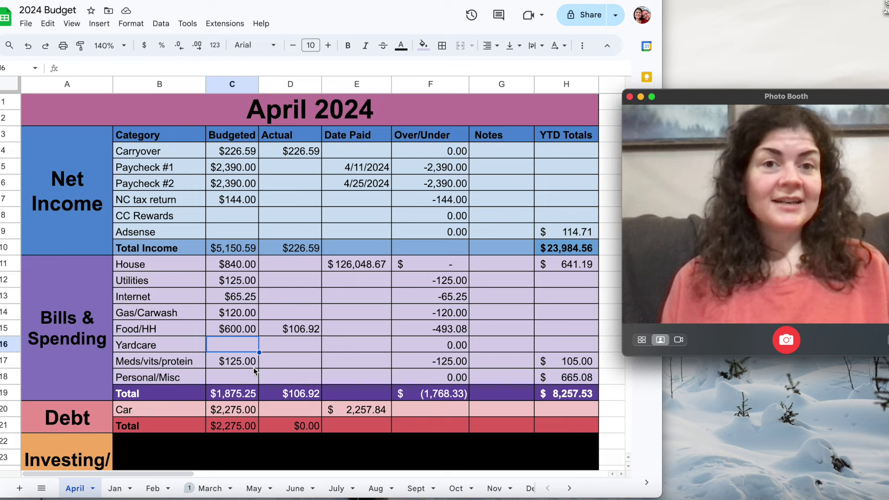
scroll(254, 370, "down", 5)
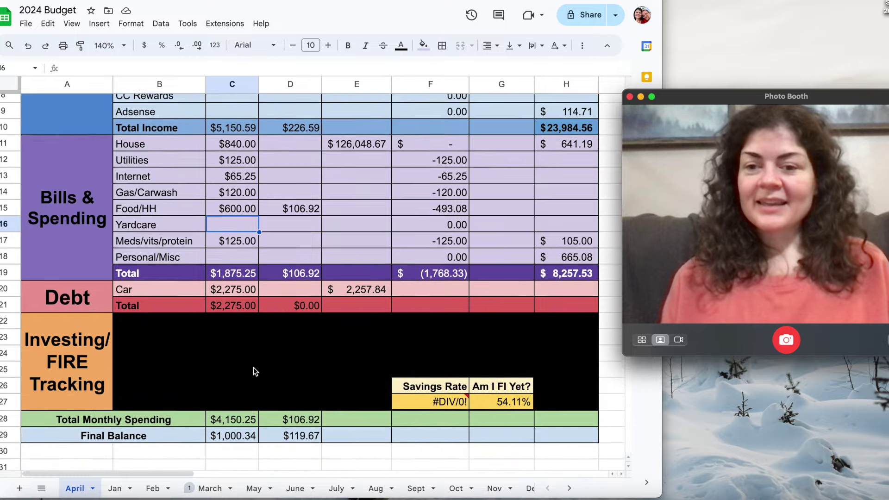
scroll(254, 371, "up", 3)
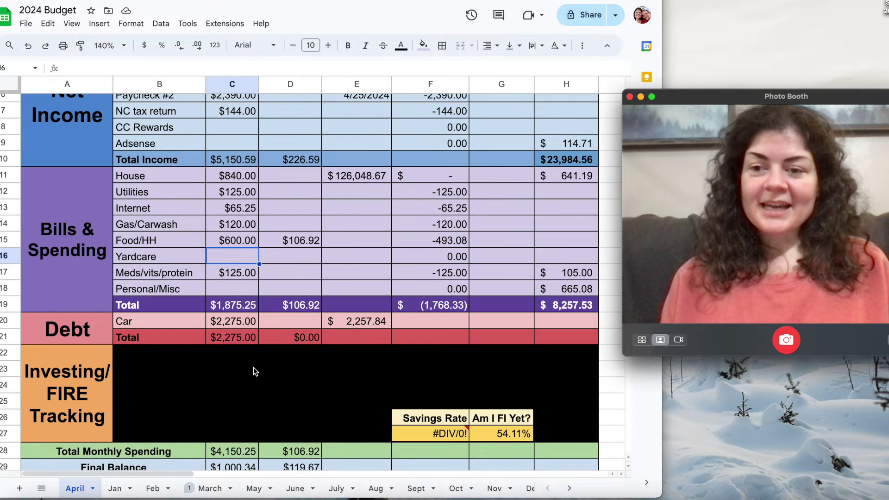
scroll(235, 352, "down", 1)
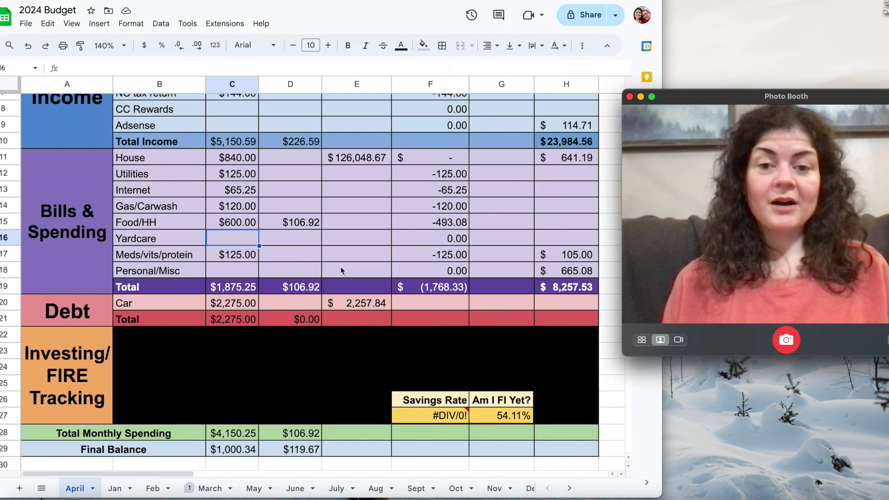
scroll(347, 294, "up", 3)
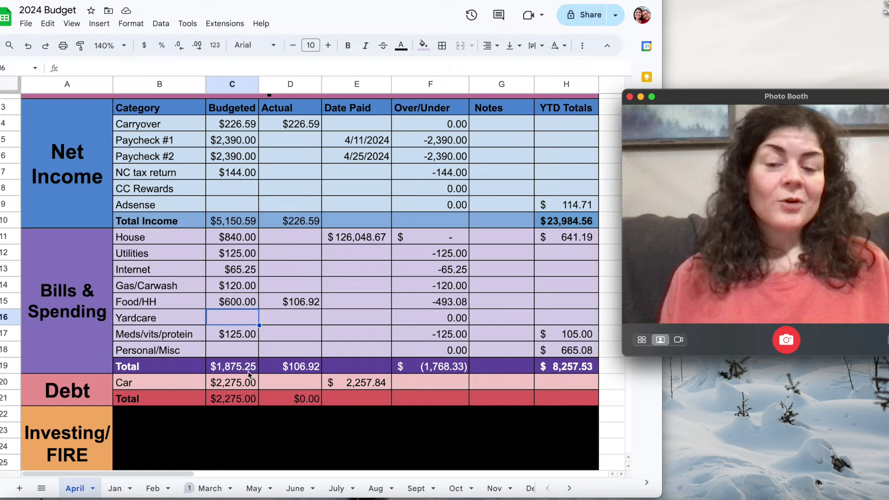
scroll(248, 373, "down", 3)
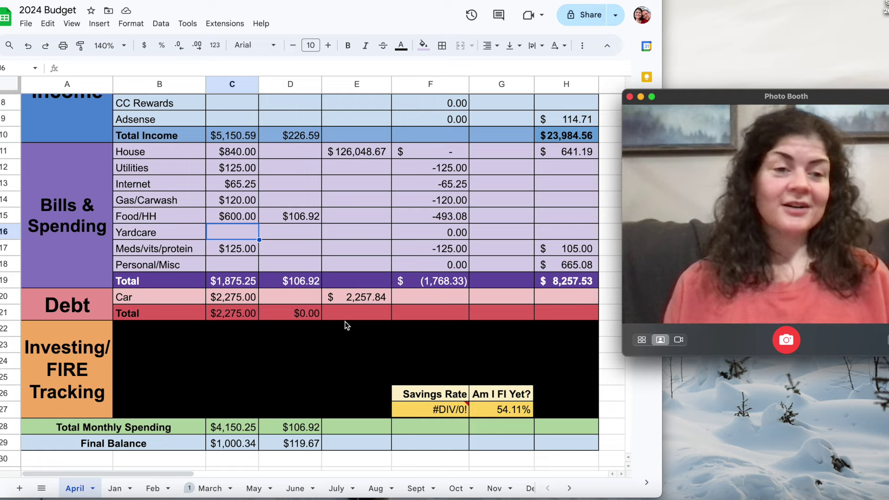
scroll(345, 321, "up", 5)
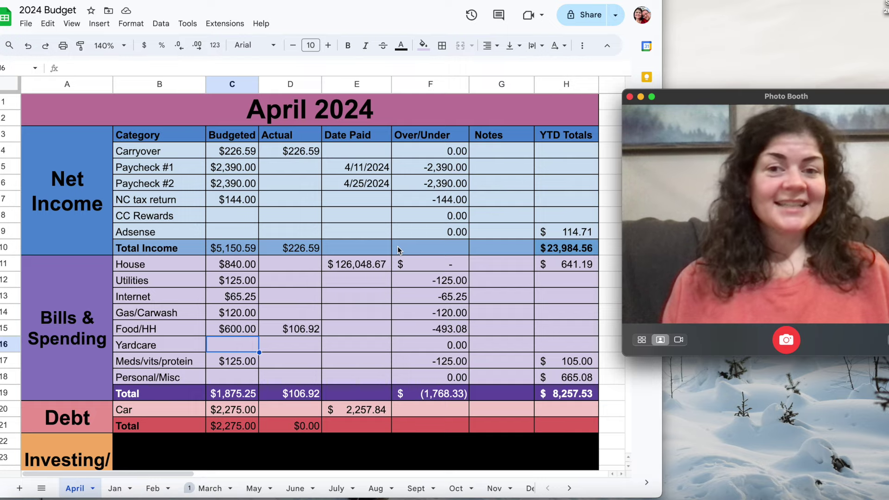
scroll(397, 246, "down", 2)
scroll(397, 247, "down", 8)
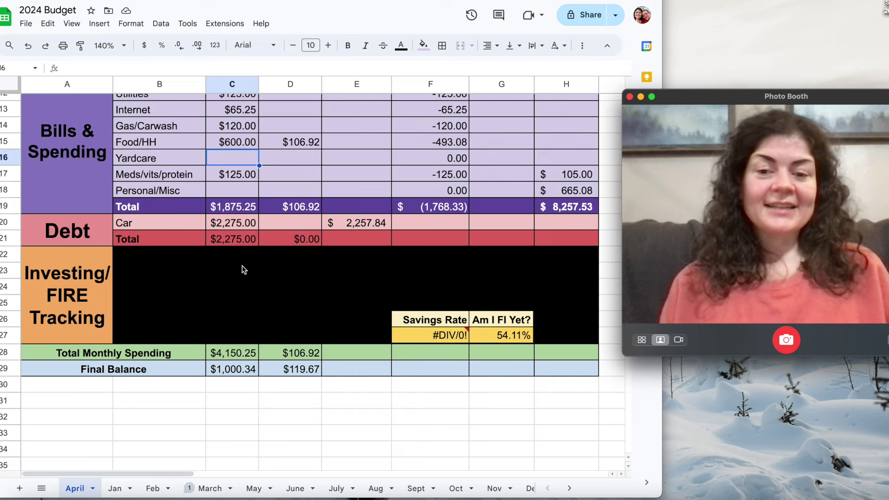
scroll(242, 269, "up", 5)
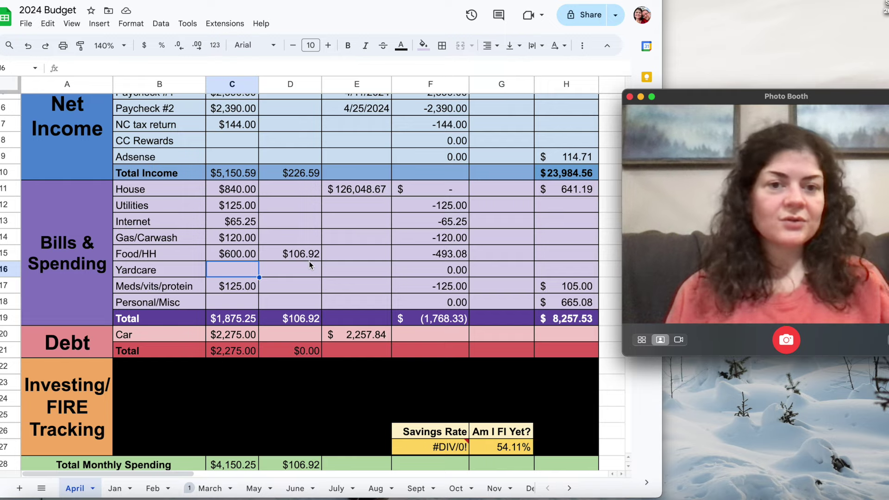
scroll(310, 261, "down", 5)
scroll(308, 269, "up", 5)
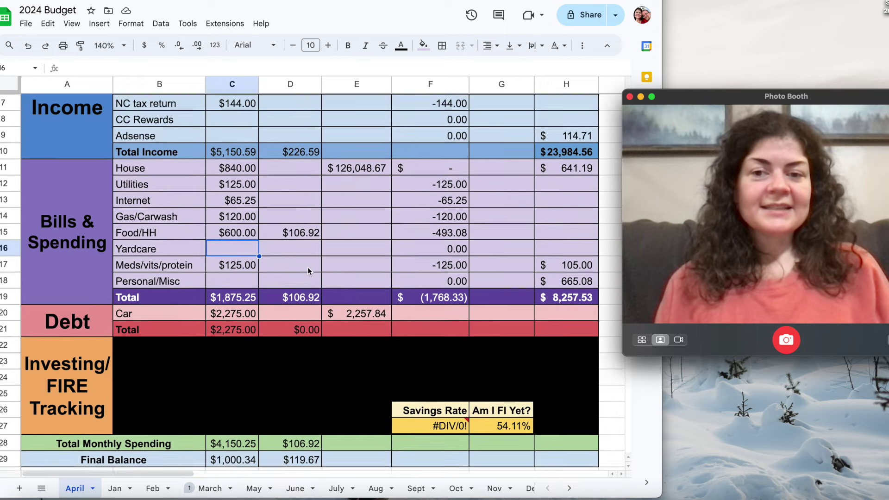
scroll(308, 271, "up", 4)
scroll(308, 268, "down", 5)
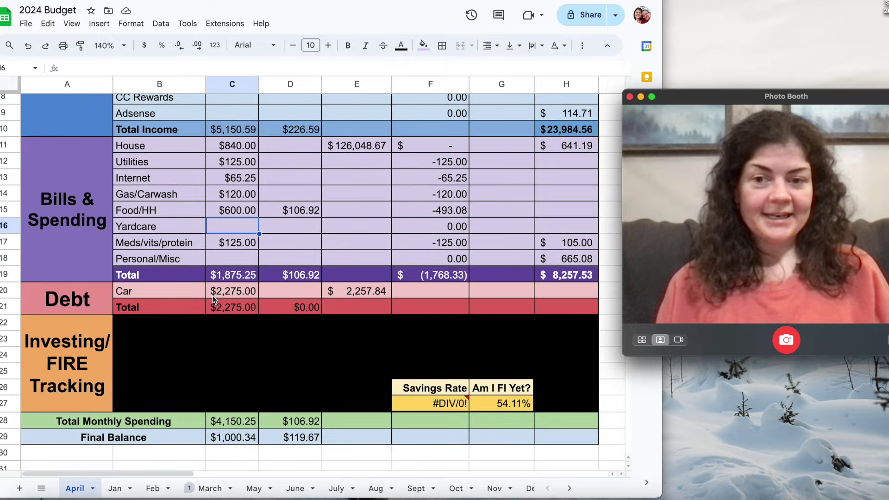
scroll(228, 98, "up", 1)
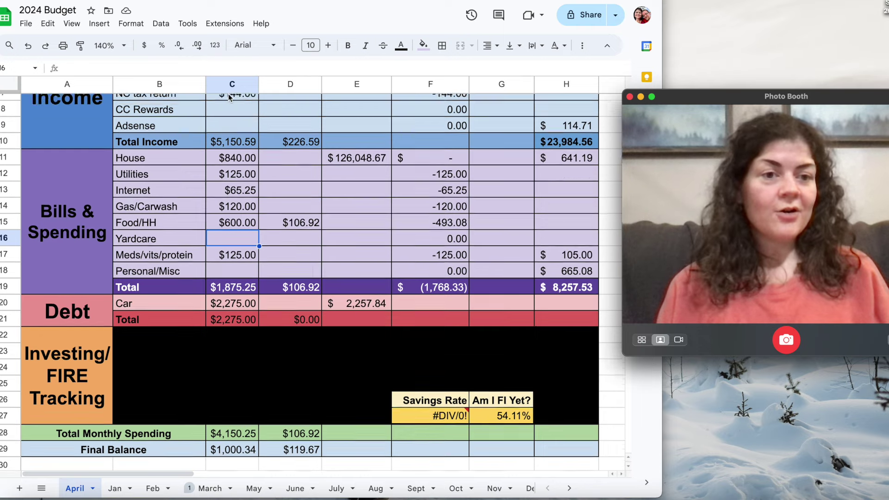
scroll(229, 96, "up", 5)
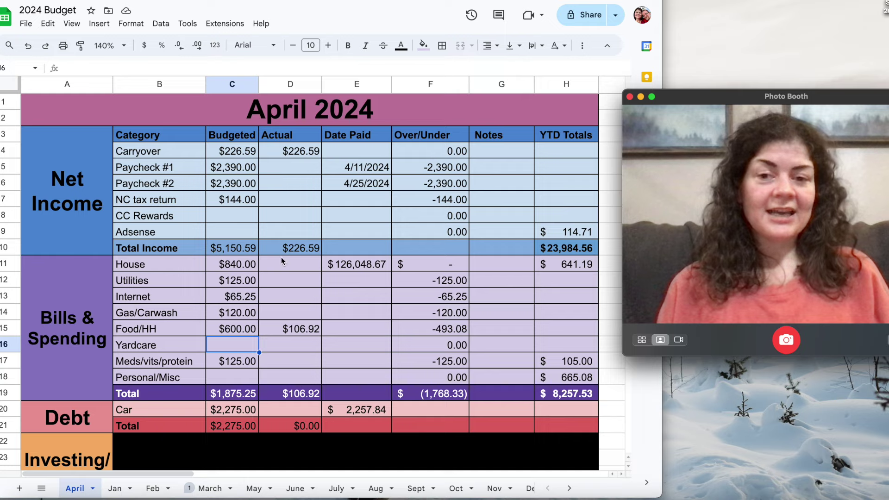
scroll(282, 257, "down", 5)
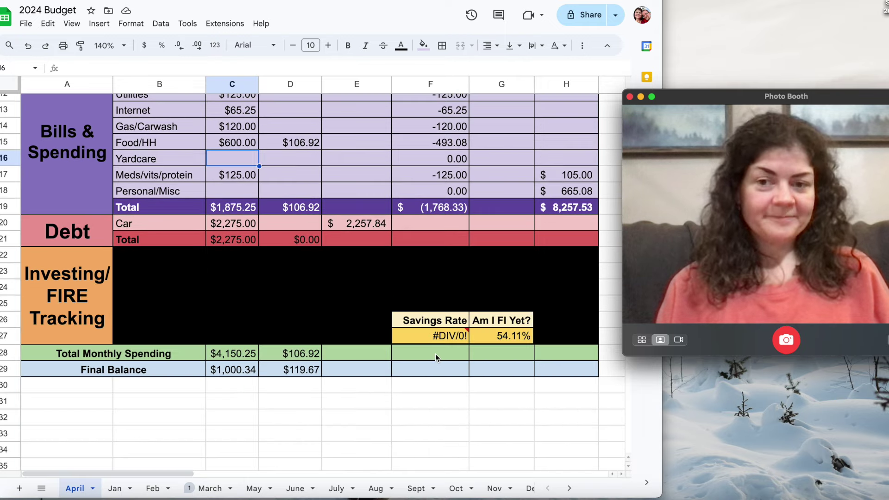
scroll(435, 354, "up", 5)
Step: Copy the budgeted amounts C4:C29 into the Actual column from D4, giving a 13.60% savings rate
left_click_drag(234, 113, 258, 307)
scroll(258, 307, "down", 7)
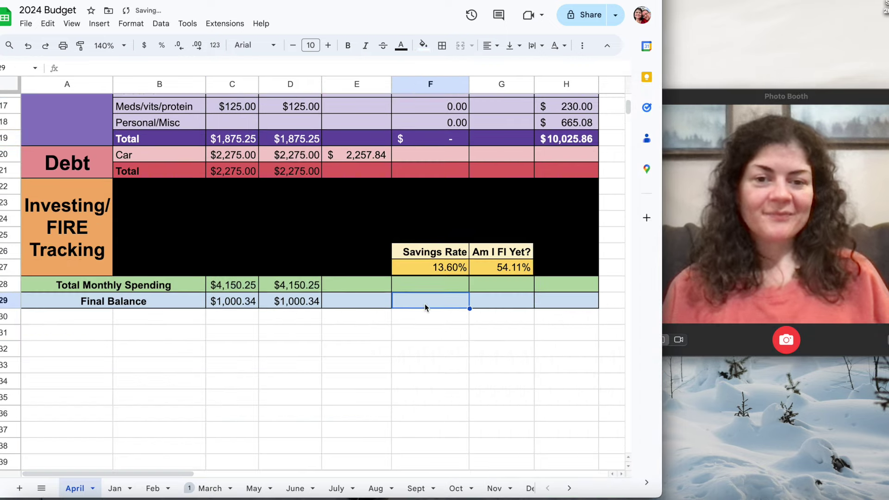
scroll(424, 304, "up", 3)
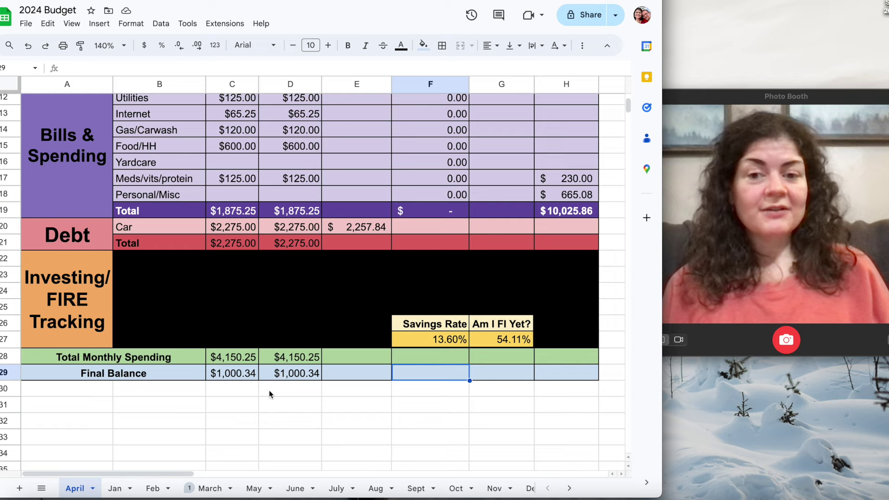
left_click(295, 259)
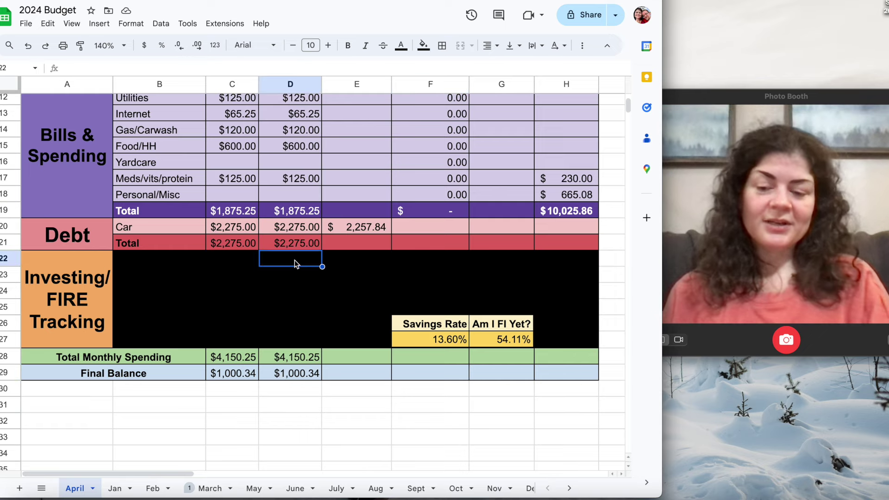
Step: Enter 1000 as April's investing actual in D22, leaving a $0.34 balance and 31.15% savings rate
type("1000")
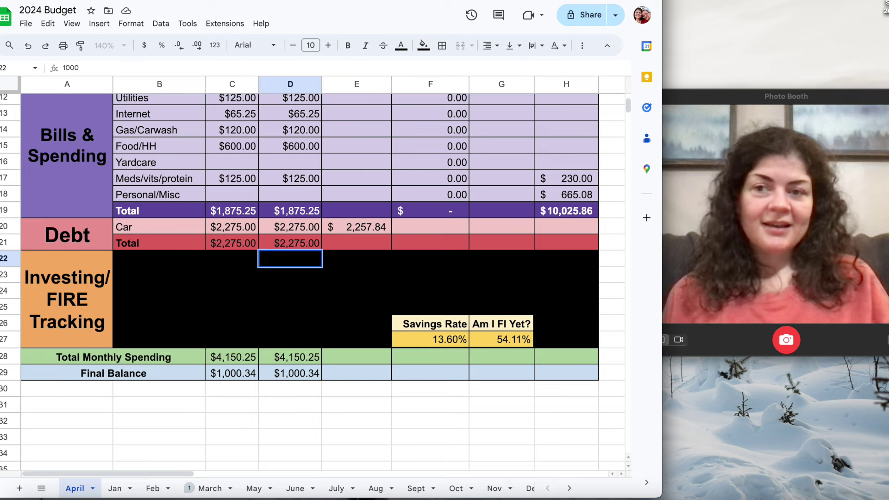
key("Return")
left_click(436, 380)
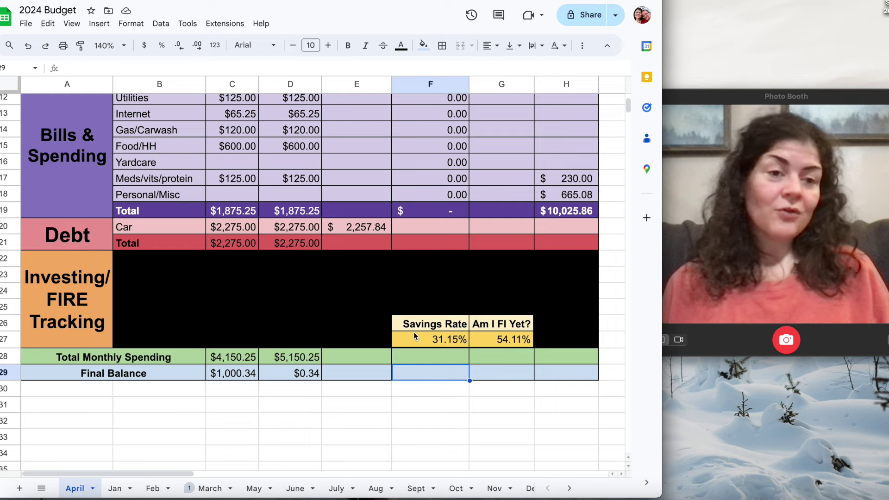
left_click(697, 312)
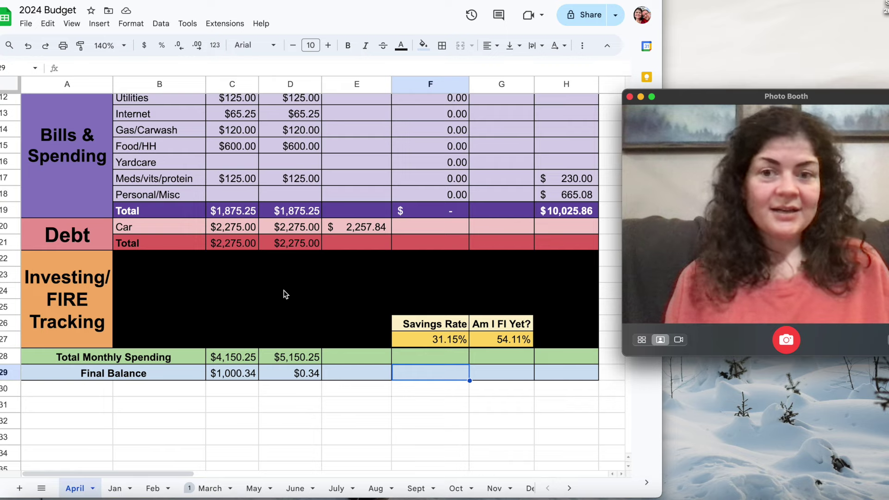
scroll(285, 295, "up", 3)
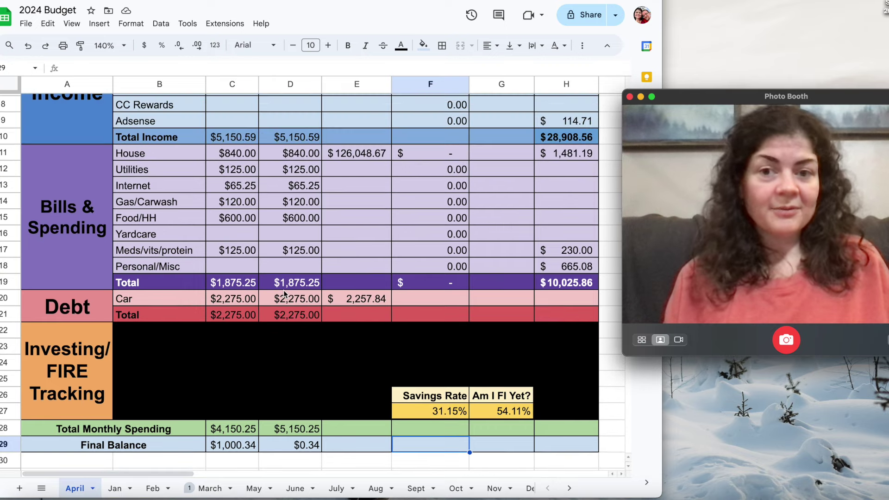